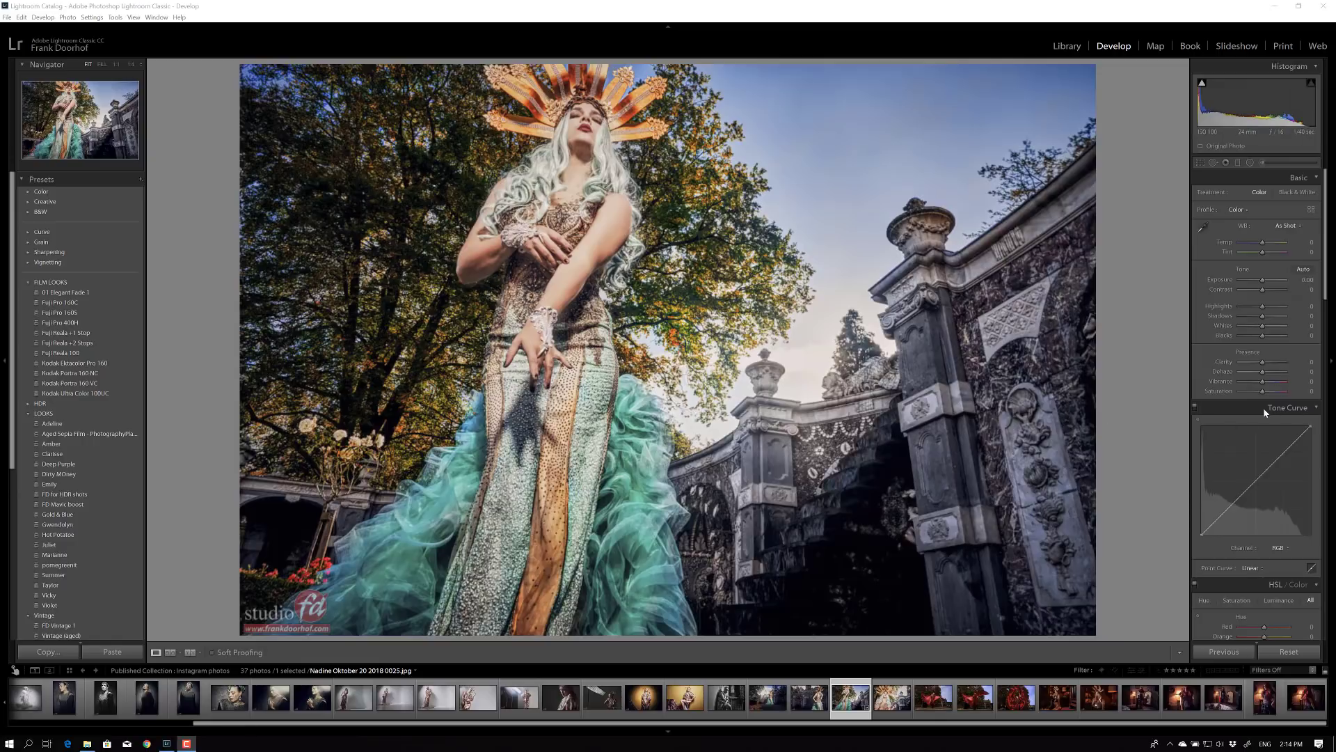
# Nudge the Basic panel Saturation slider in an attempt to drain the portrait's colour
pyautogui.moveTo(1263, 391)
pyautogui.mouseDown()
pyautogui.moveTo(1227, 394)
pyautogui.moveTo(1264, 391)
pyautogui.mouseUp()
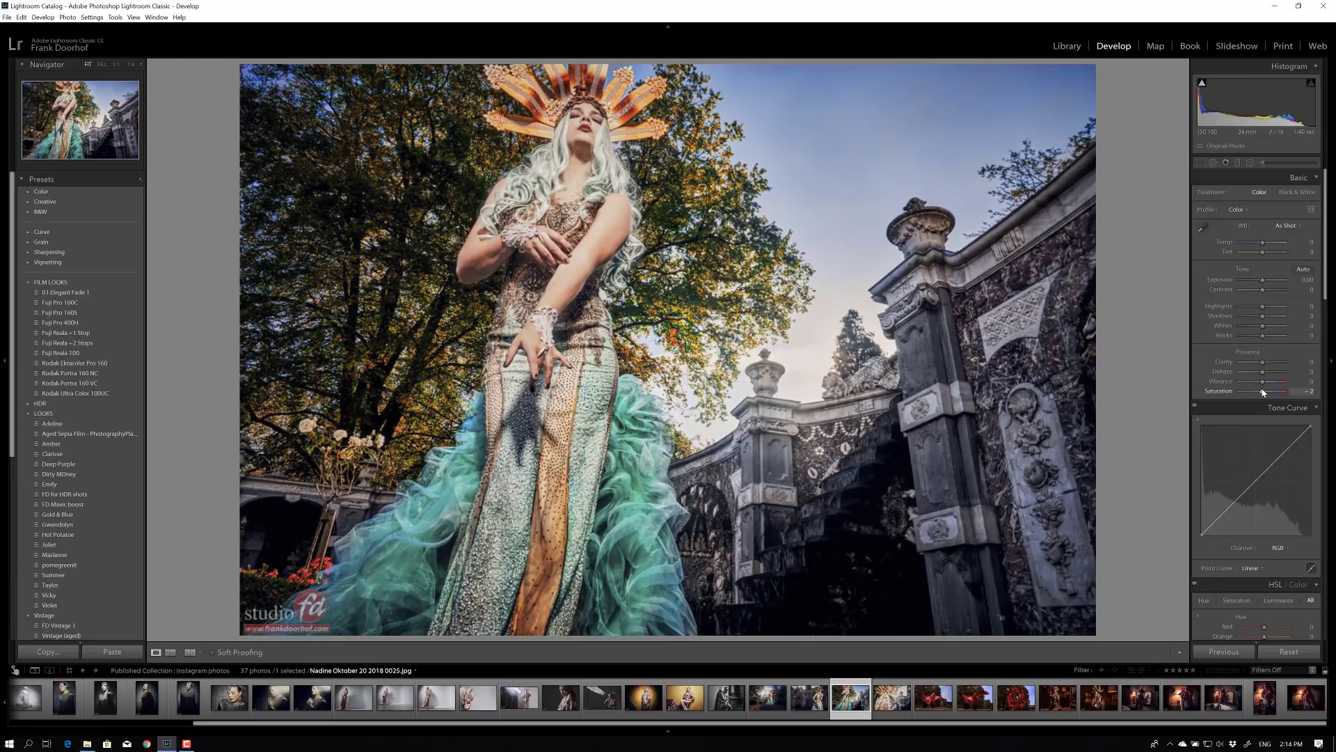
# Switch the portrait to Black & White treatment, with Contrast +53 and Highlights +32
pyautogui.click(1293, 197)
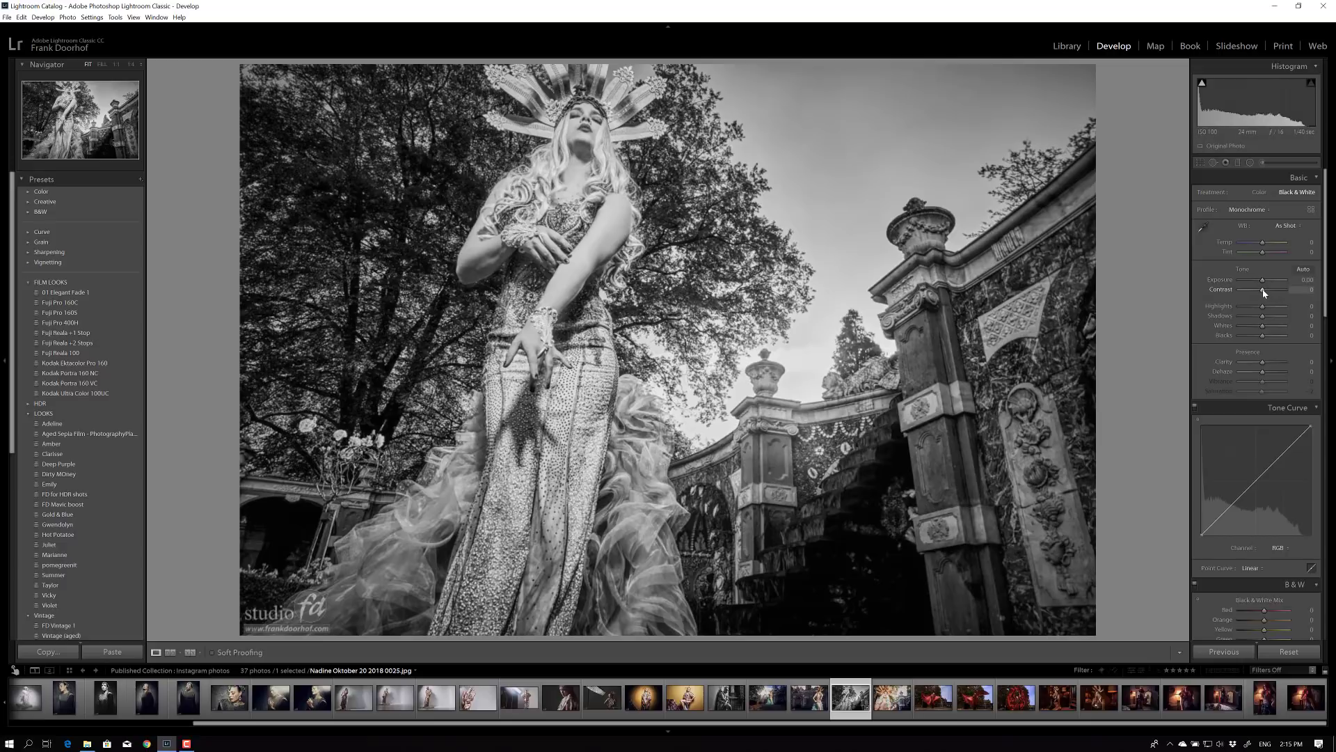
pyautogui.moveTo(1265, 292); pyautogui.dragTo(1276, 293)
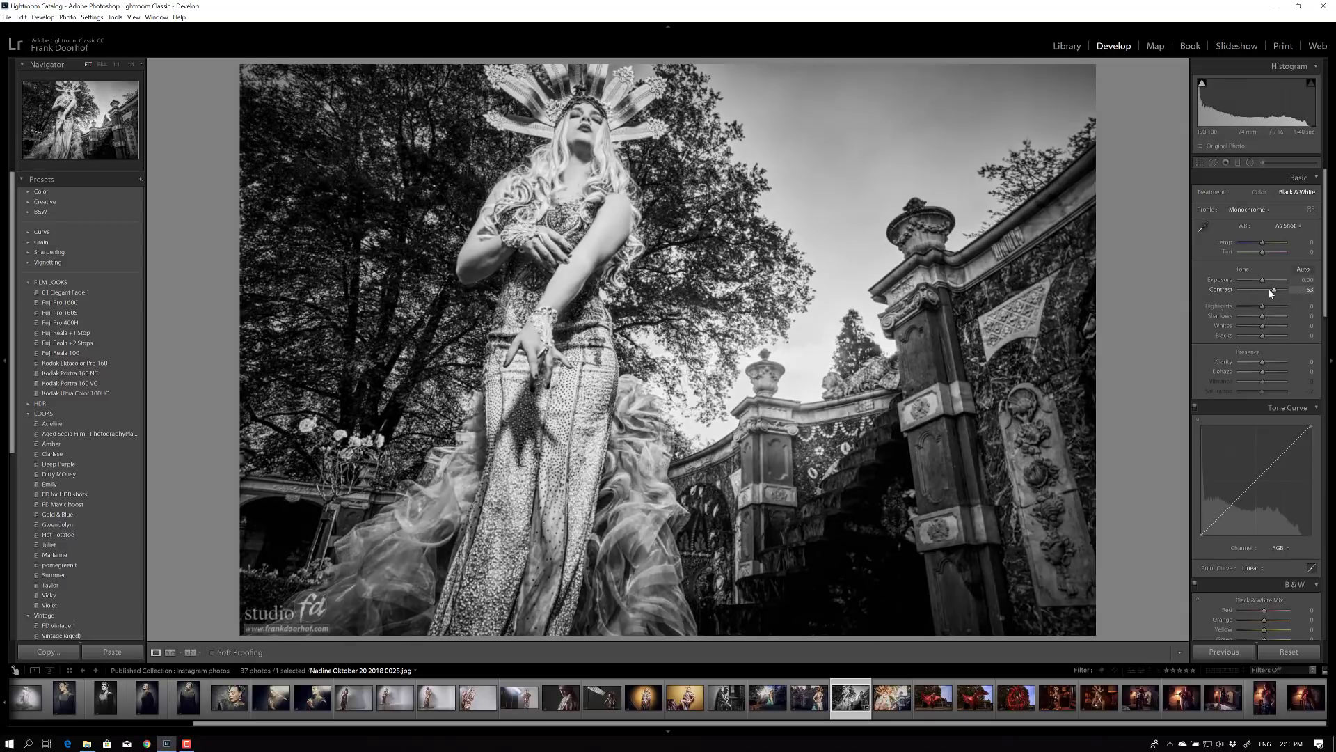
pyautogui.moveTo(1262, 306); pyautogui.dragTo(1271, 310)
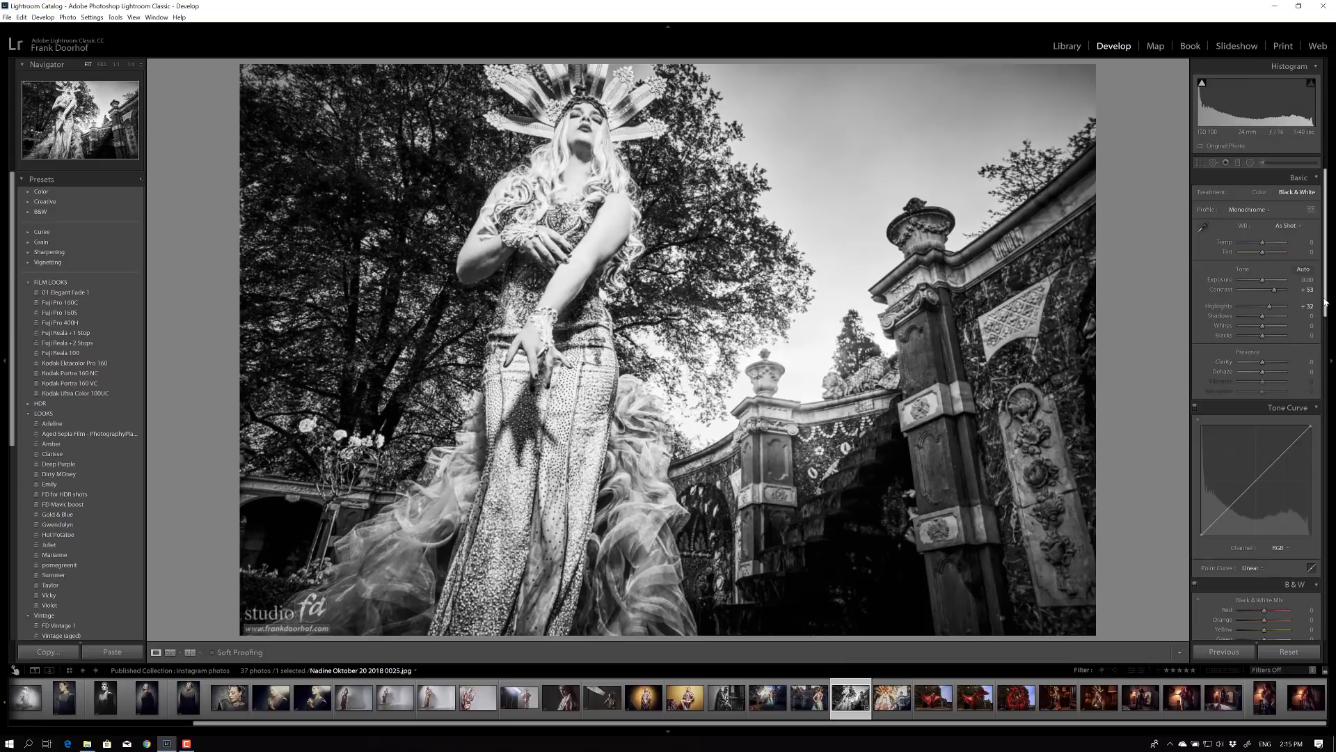
# Set the B&W mix to Red +45, Orange +15, Yellow +54, Green -15, Blue +19
pyautogui.scroll(-2, 1326, 317)
pyautogui.scroll(-6, 1326, 318)
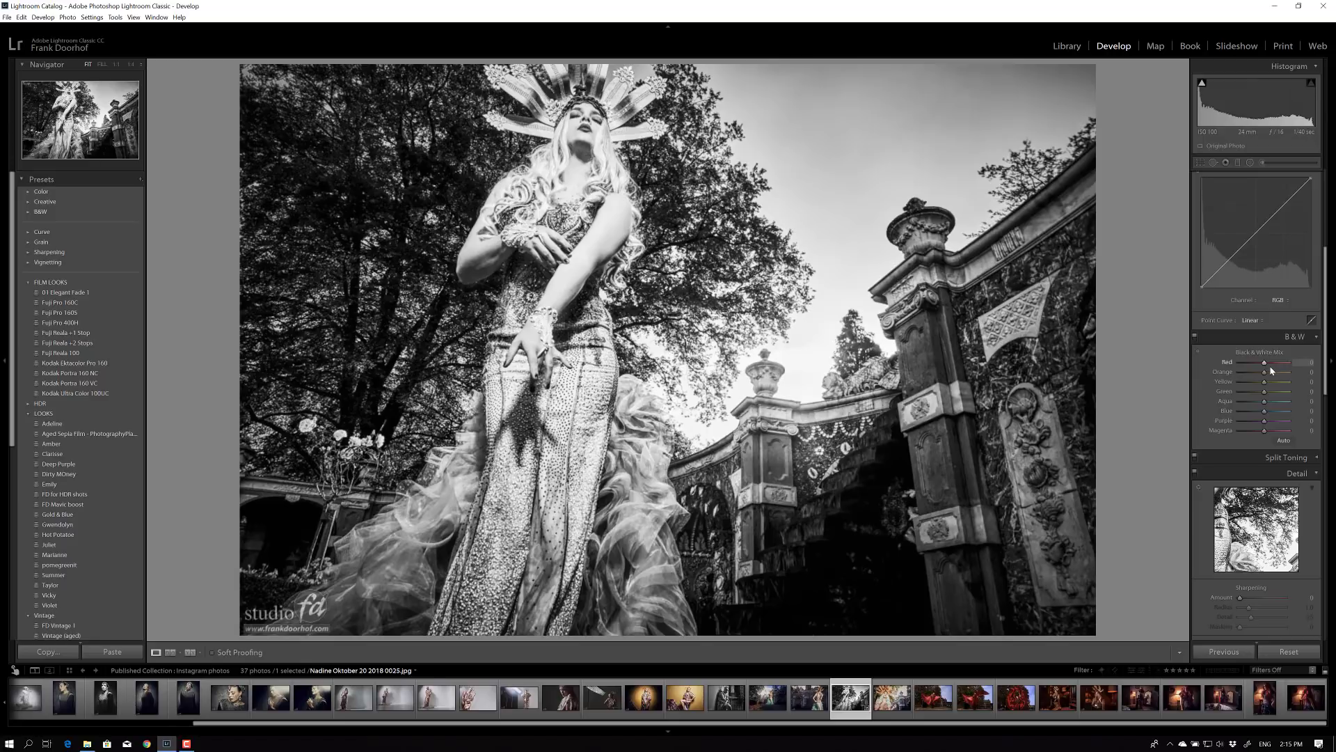
pyautogui.moveTo(1265, 365)
pyautogui.mouseDown()
pyautogui.moveTo(1303, 365)
pyautogui.moveTo(1232, 365)
pyautogui.moveTo(1306, 364)
pyautogui.moveTo(1223, 366)
pyautogui.moveTo(1277, 366)
pyautogui.mouseUp()
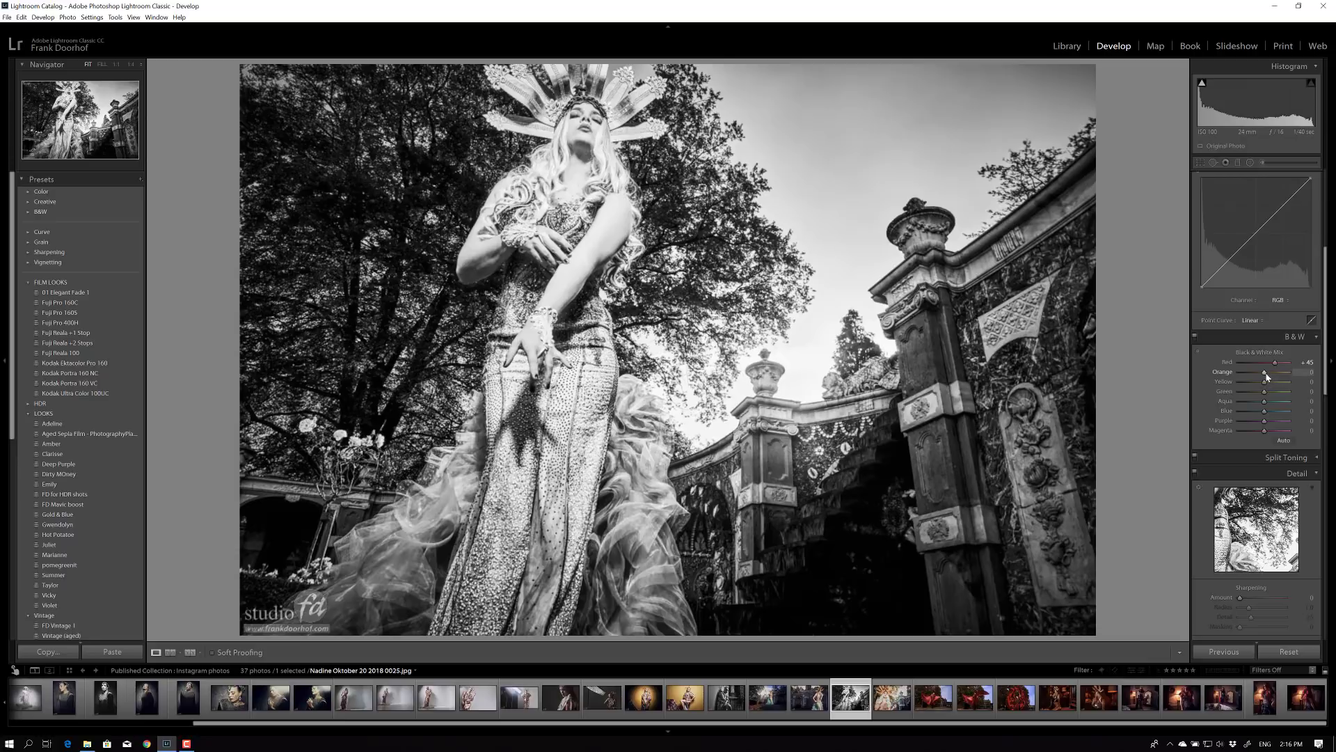
pyautogui.moveTo(1265, 375)
pyautogui.mouseDown()
pyautogui.moveTo(1239, 381)
pyautogui.moveTo(1277, 377)
pyautogui.mouseUp()
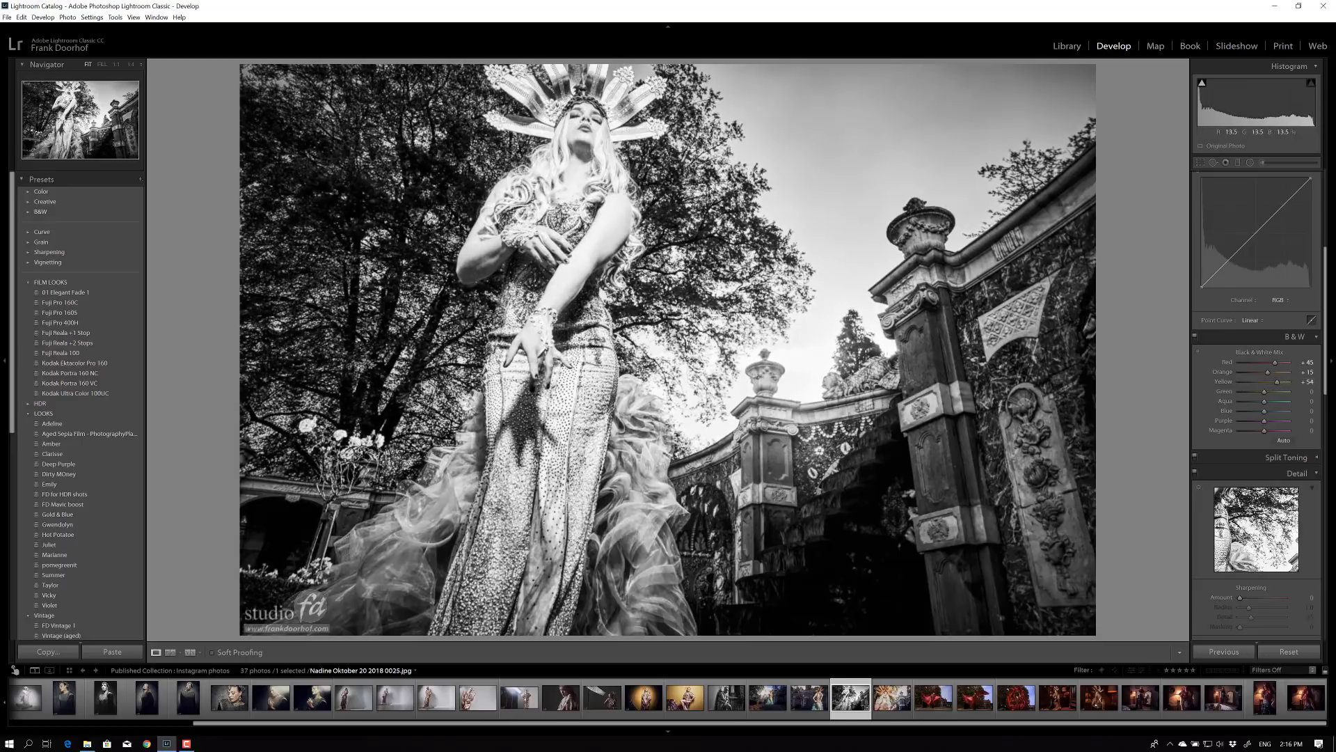
pyautogui.moveTo(1266, 391)
pyautogui.mouseDown()
pyautogui.moveTo(1235, 394)
pyautogui.moveTo(1286, 427)
pyautogui.moveTo(1288, 413)
pyautogui.moveTo(1268, 410)
pyautogui.mouseUp()
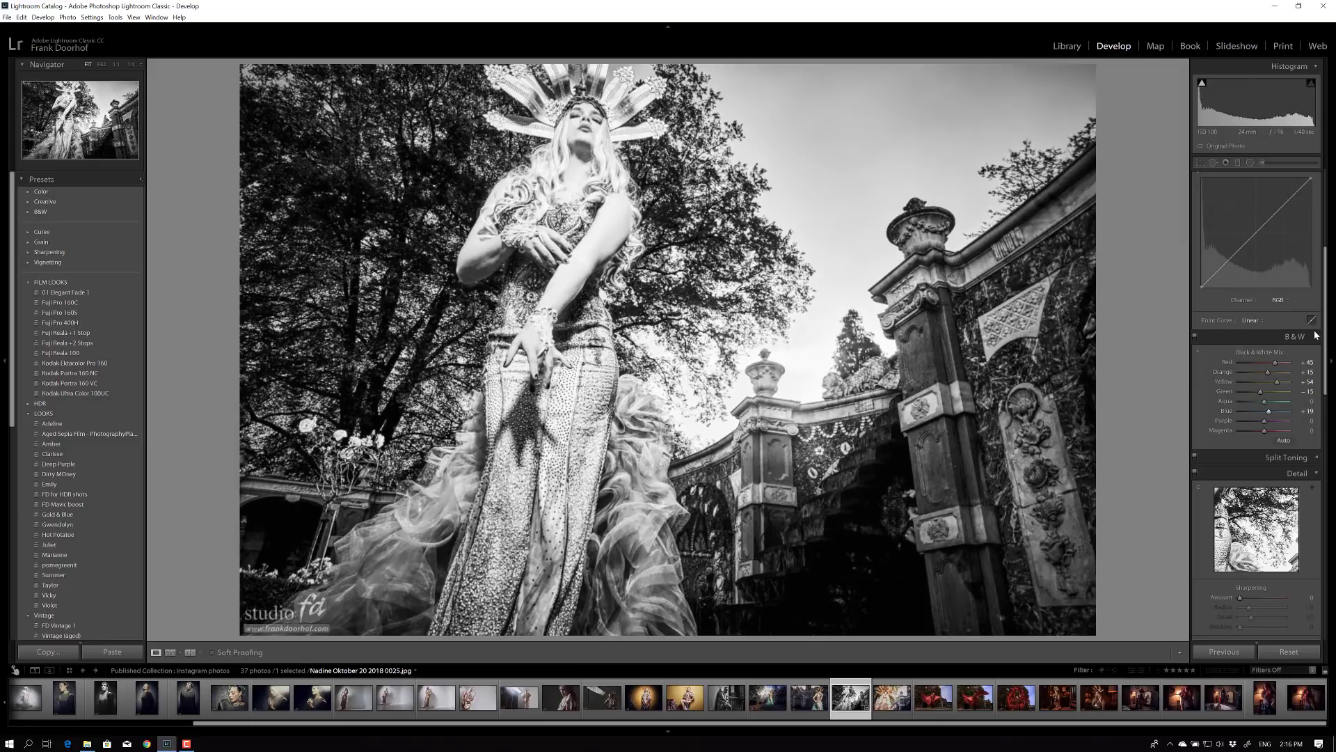
pyautogui.moveTo(1326, 321); pyautogui.dragTo(1326, 292)
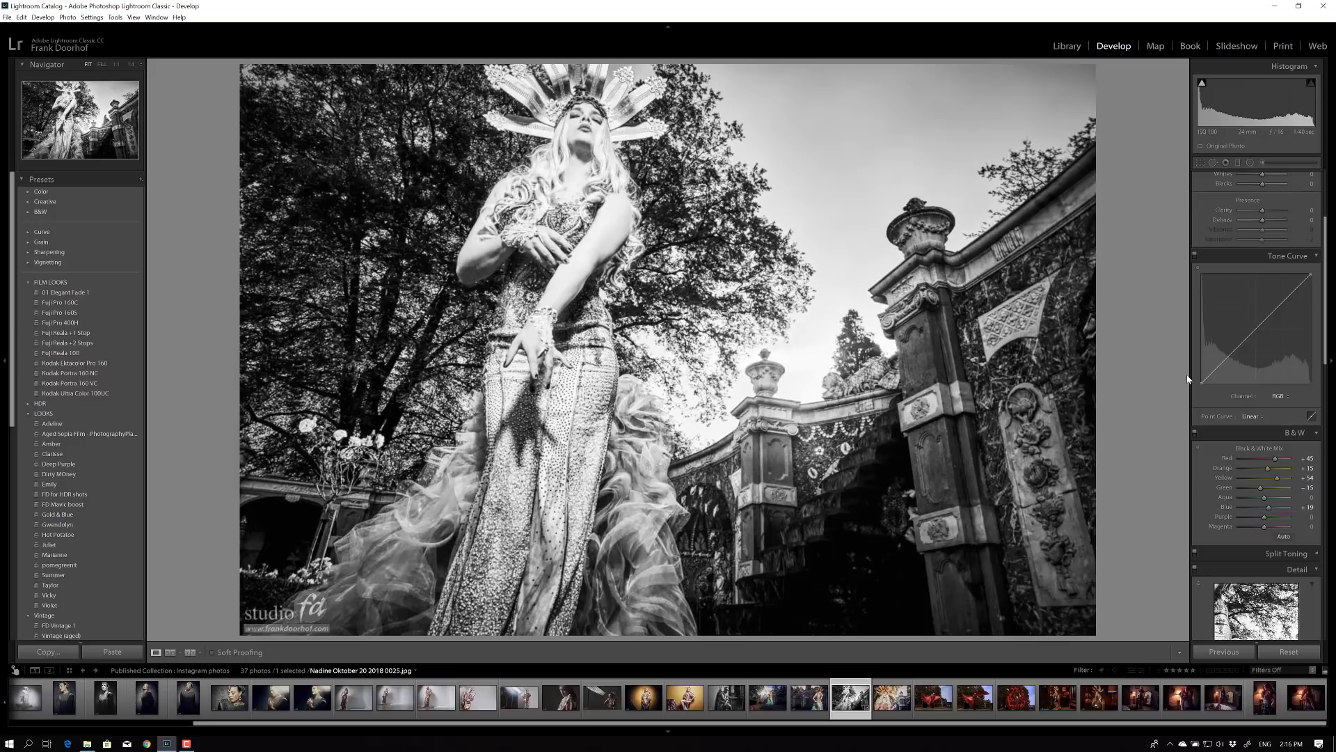
pyautogui.click(1284, 399)
pyautogui.click(1265, 417)
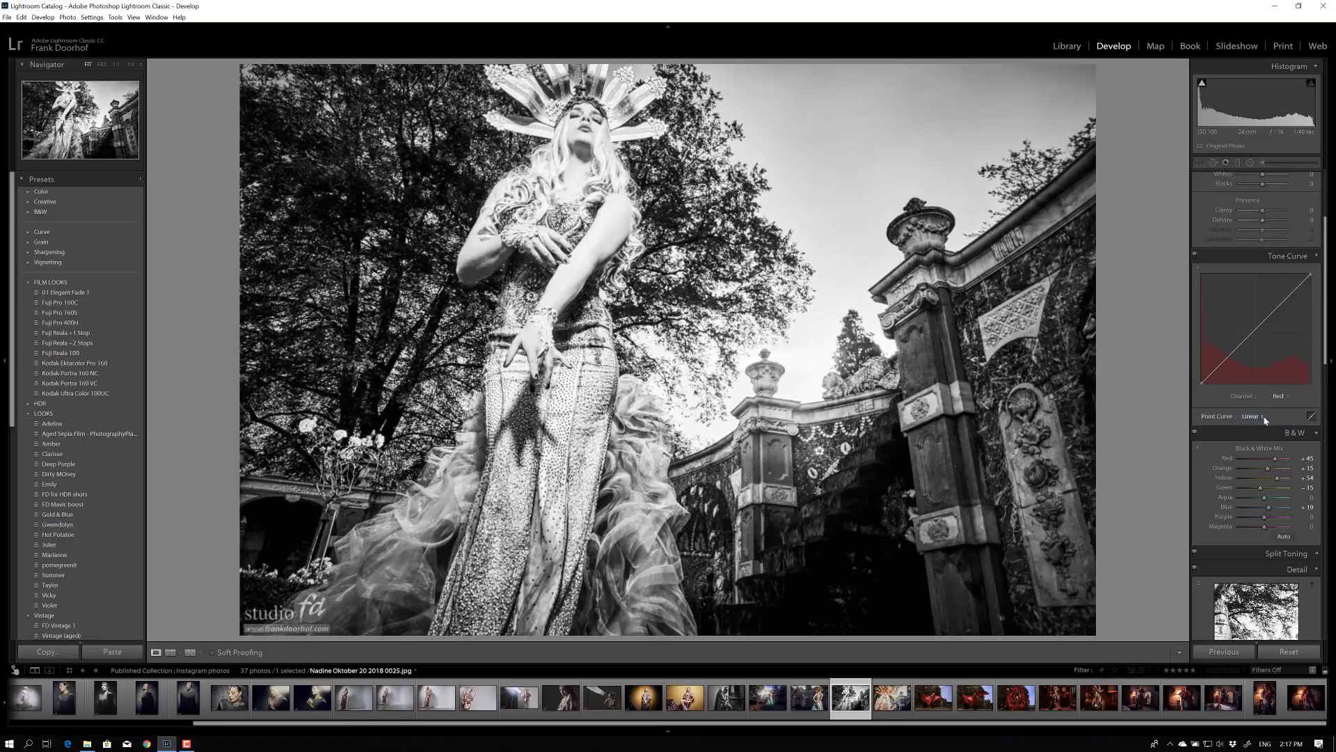
pyautogui.moveTo(1217, 366); pyautogui.dragTo(1217, 370)
pyautogui.moveTo(1284, 303); pyautogui.dragTo(1293, 291)
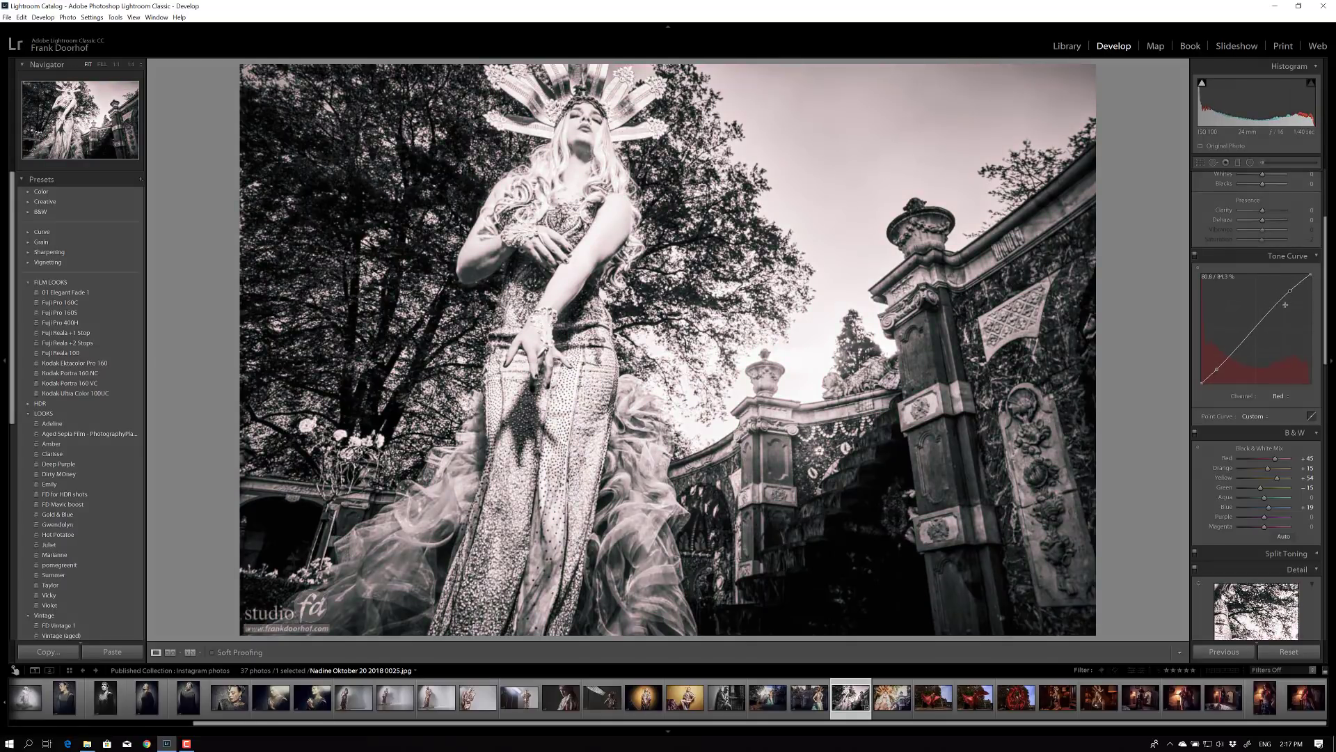
pyautogui.click(1252, 417)
pyautogui.click(1278, 397)
pyautogui.click(1278, 398)
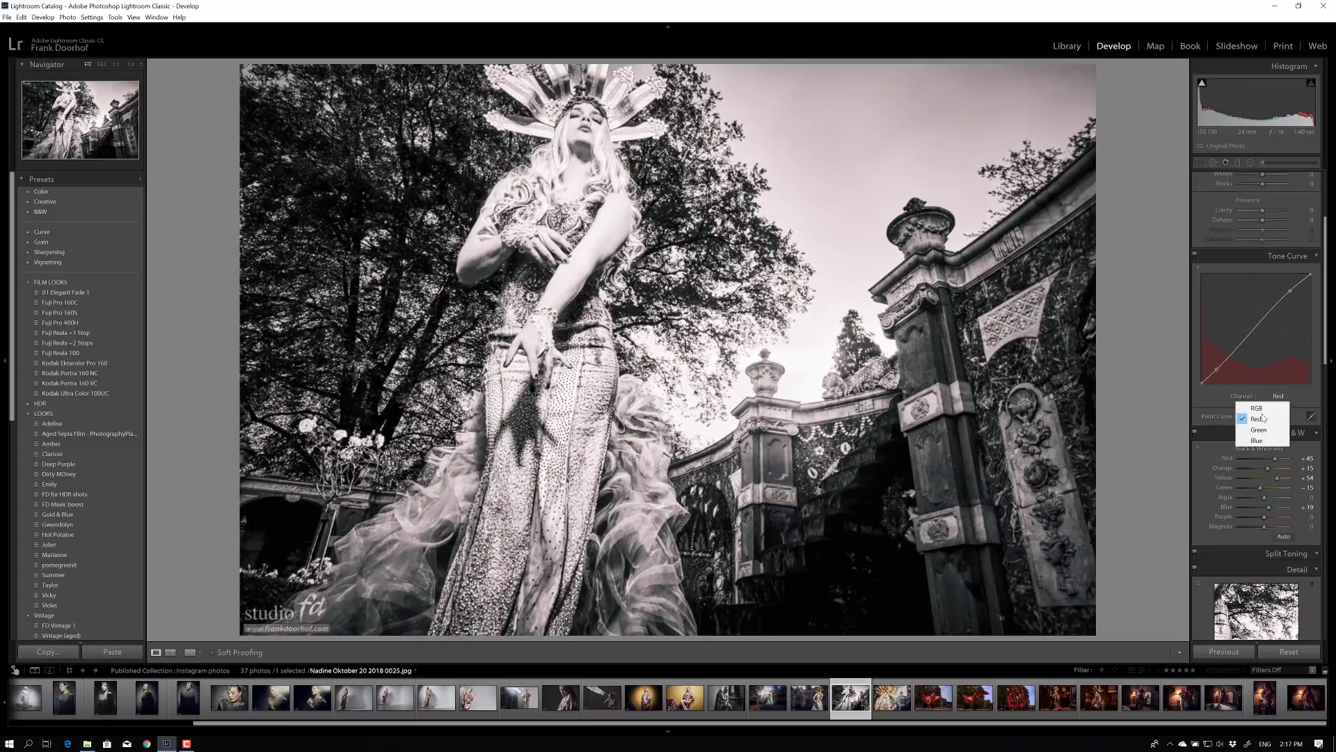
pyautogui.click(1263, 423)
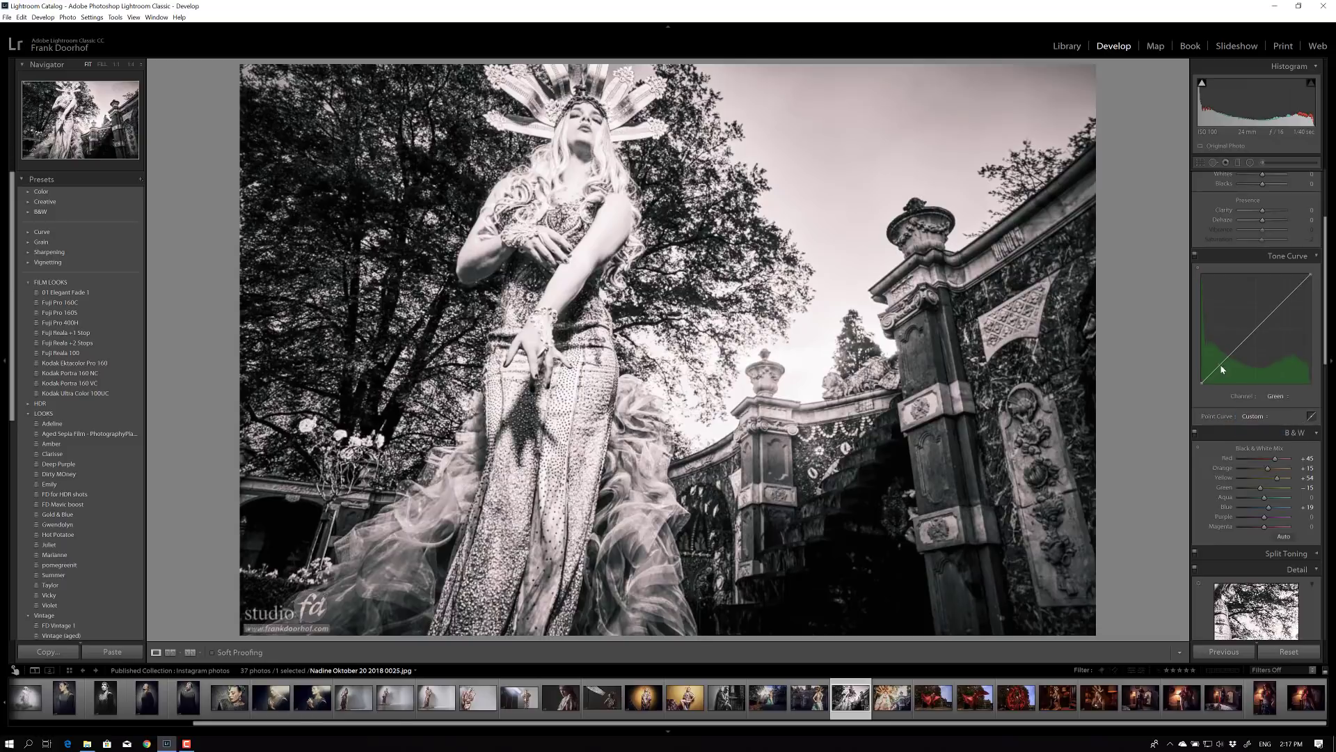
pyautogui.moveTo(1225, 369); pyautogui.dragTo(1225, 361)
pyautogui.moveTo(1285, 299); pyautogui.dragTo(1287, 295)
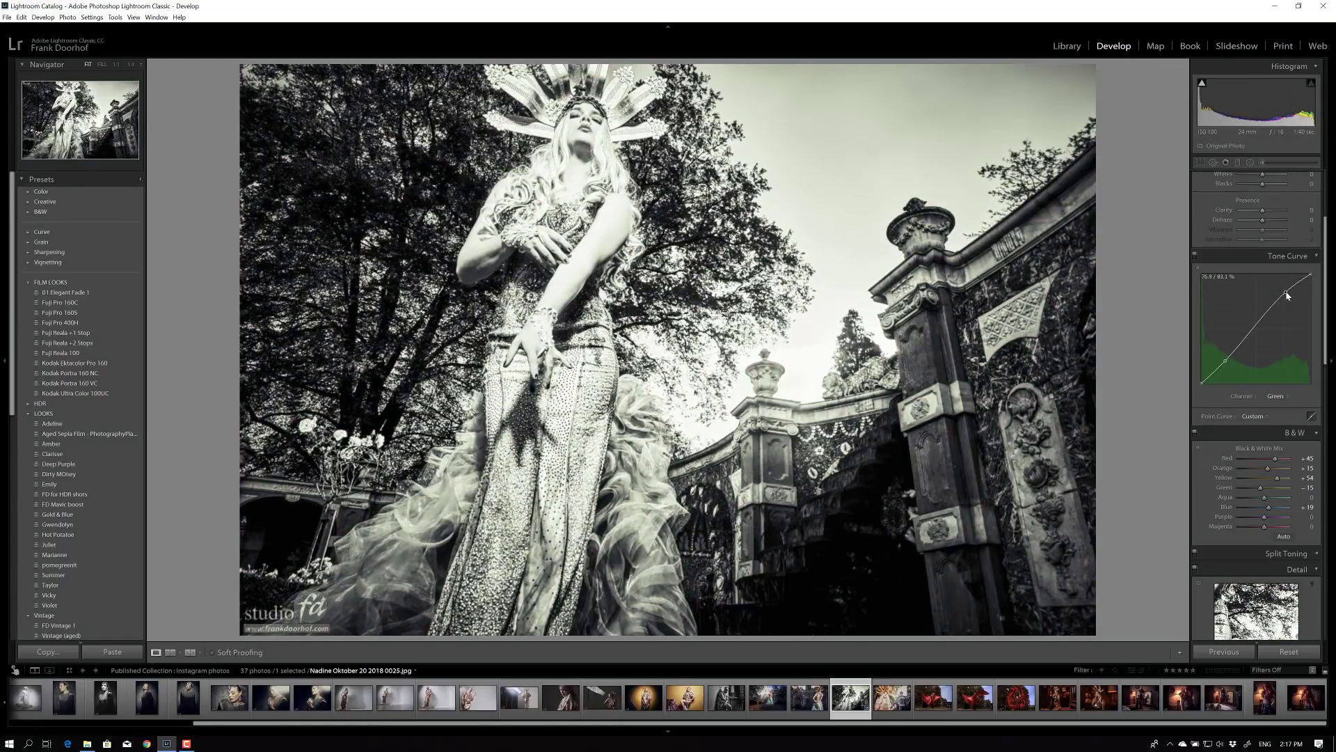
pyautogui.doubleClick(1230, 418)
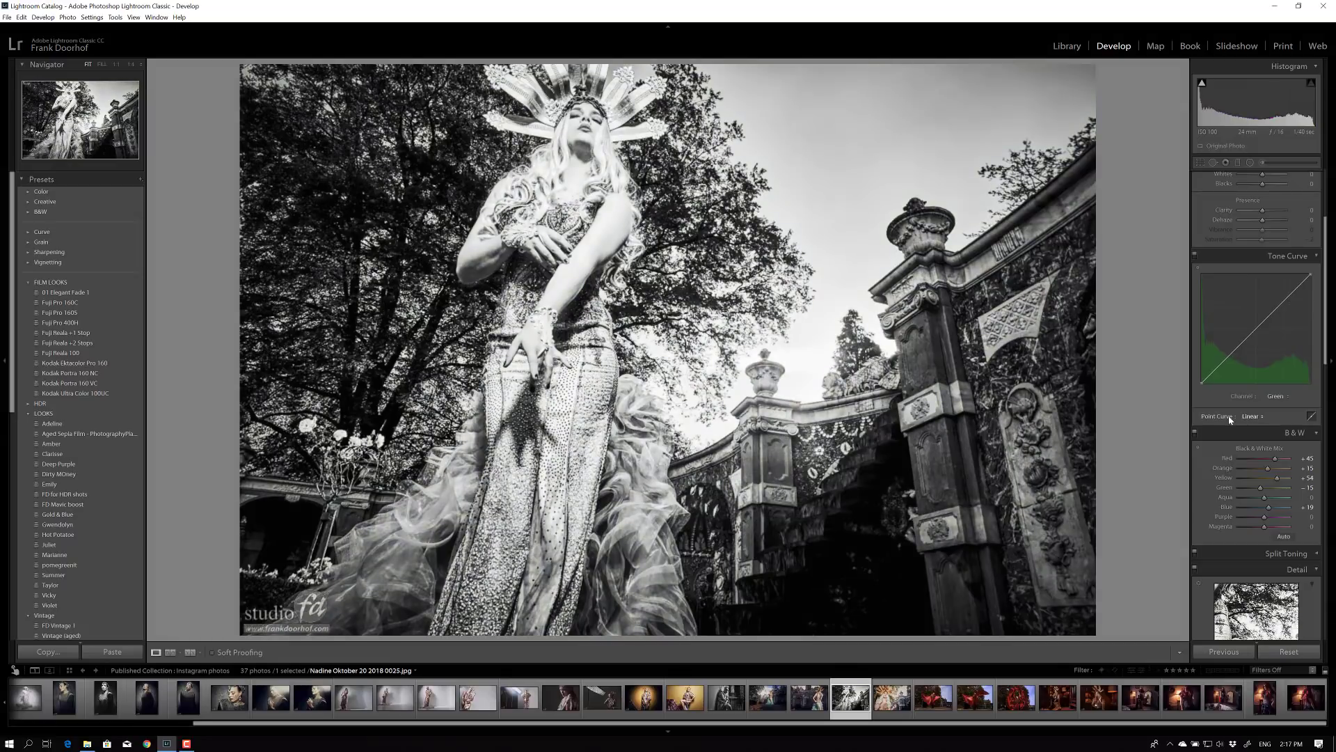
pyautogui.click(1279, 398)
pyautogui.click(1256, 409)
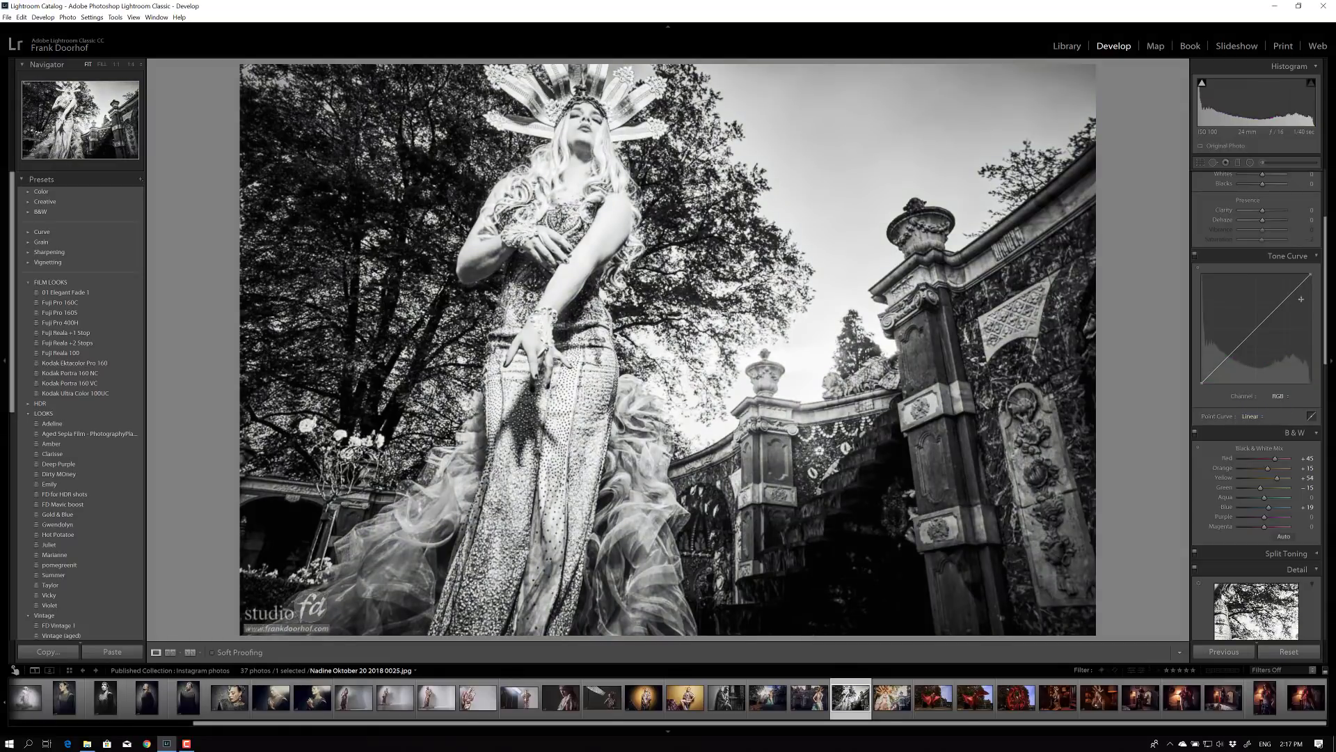
# Cool the white balance temperature and raise the Red B&W mix slider to +51
pyautogui.scroll(4, 1323, 304)
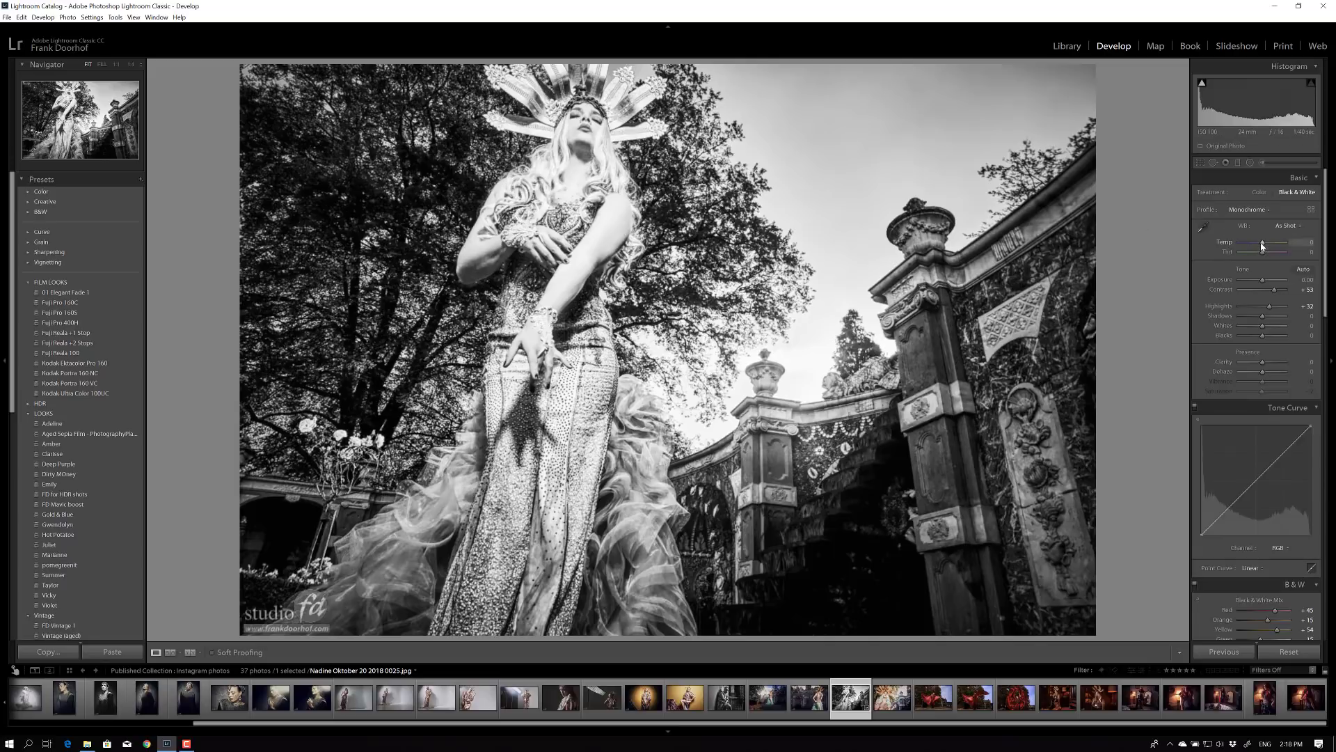
pyautogui.moveTo(1262, 245)
pyautogui.mouseDown()
pyautogui.moveTo(1248, 256)
pyautogui.moveTo(1273, 254)
pyautogui.moveTo(1248, 245)
pyautogui.mouseUp()
pyautogui.moveTo(1326, 315); pyautogui.dragTo(1327, 415)
pyautogui.moveTo(1280, 344); pyautogui.dragTo(1275, 342)
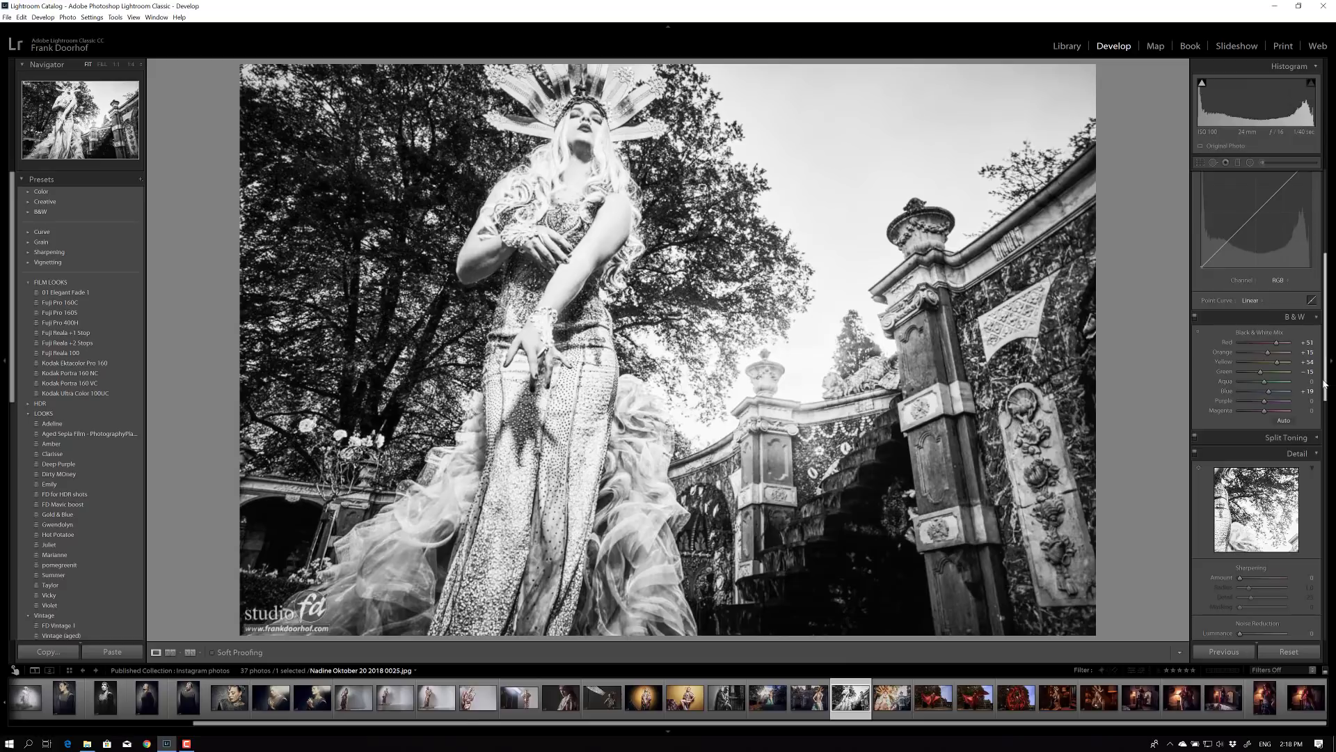
# Lift the Red channel tone curve to give the monochrome portrait a warm tint
pyautogui.moveTo(1328, 383); pyautogui.dragTo(1326, 350)
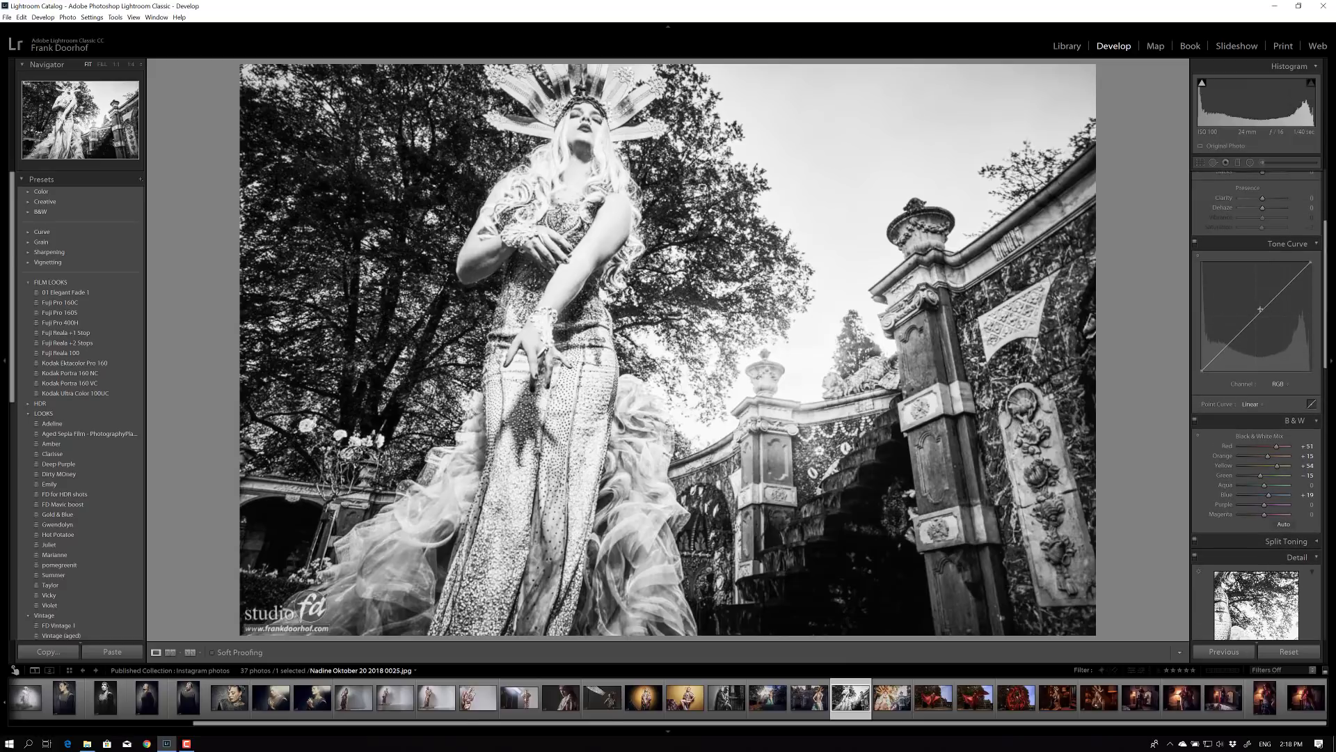
pyautogui.click(1278, 383)
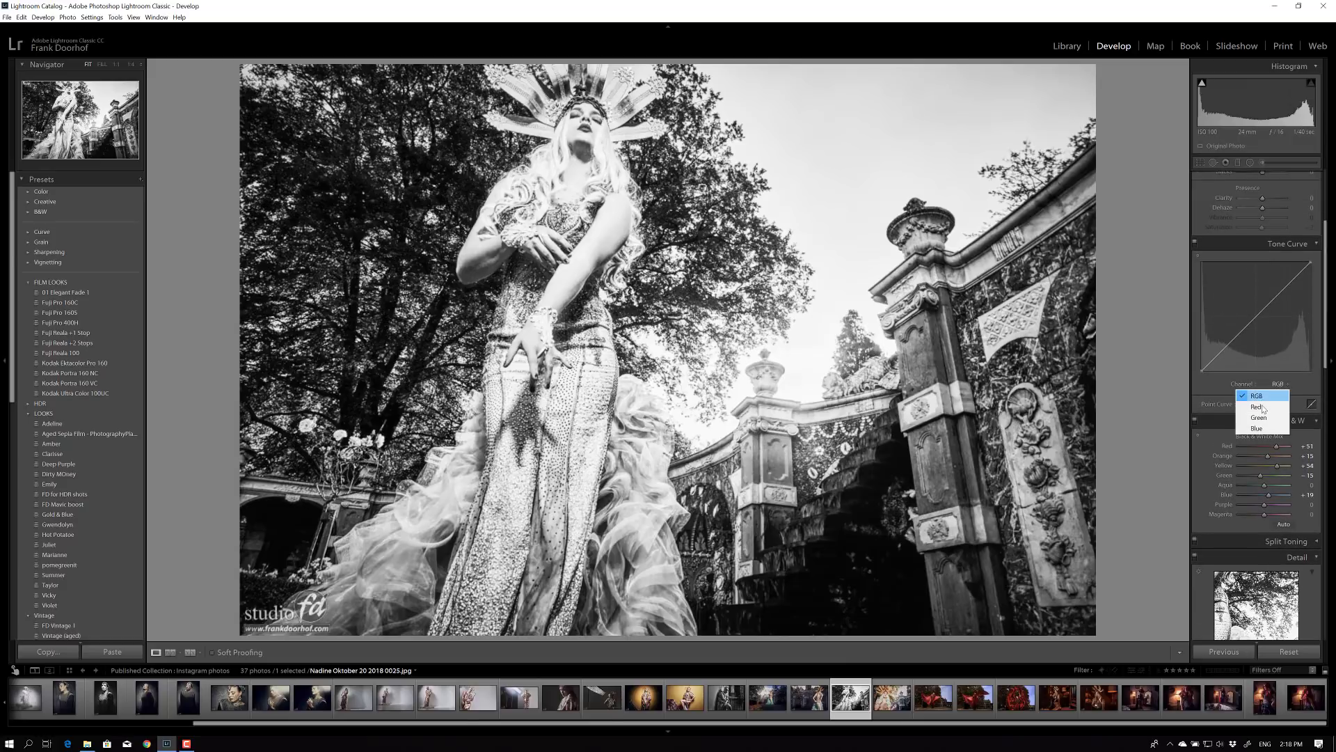
pyautogui.click(1264, 404)
pyautogui.moveTo(1240, 335)
pyautogui.mouseDown()
pyautogui.moveTo(1244, 352)
pyautogui.moveTo(1236, 324)
pyautogui.moveTo(1239, 335)
pyautogui.mouseUp()
# Scroll the right panel back up toward the Basic panel's Temp and Tint sliders
pyautogui.moveTo(1326, 342); pyautogui.dragTo(1326, 292)
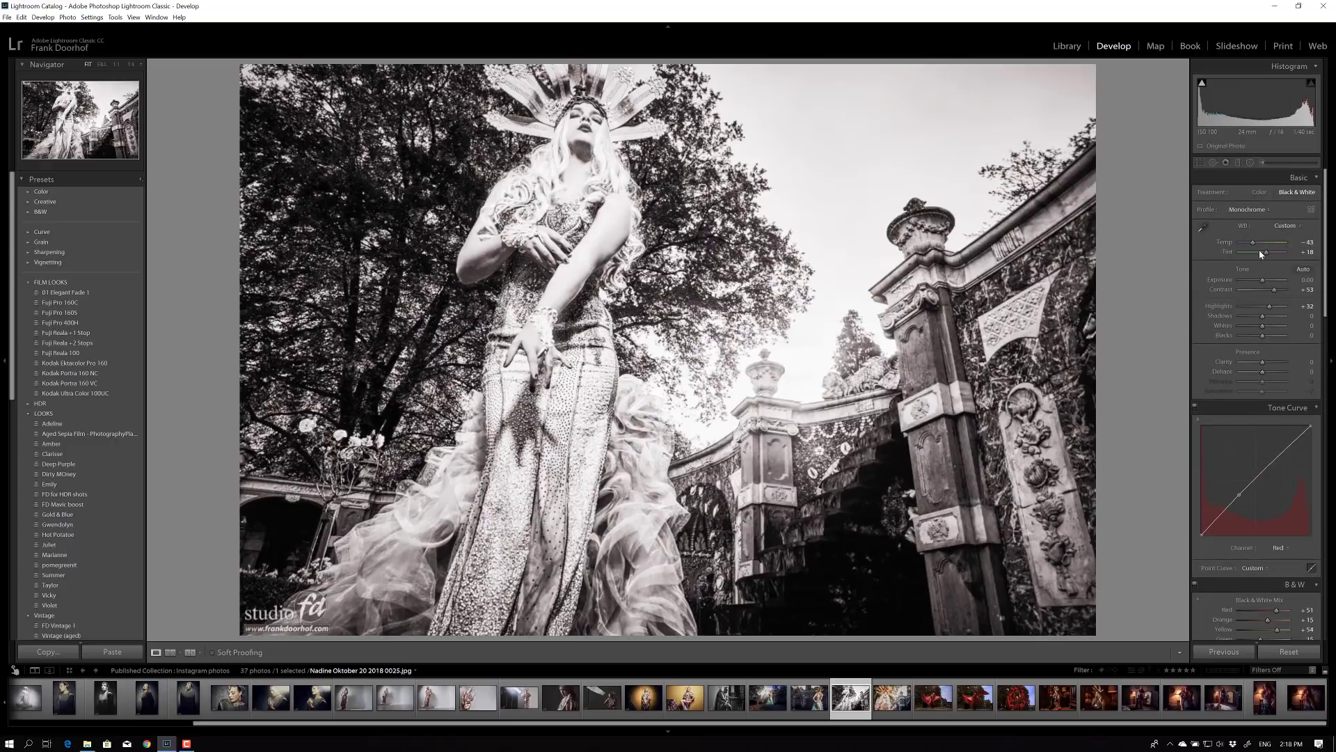